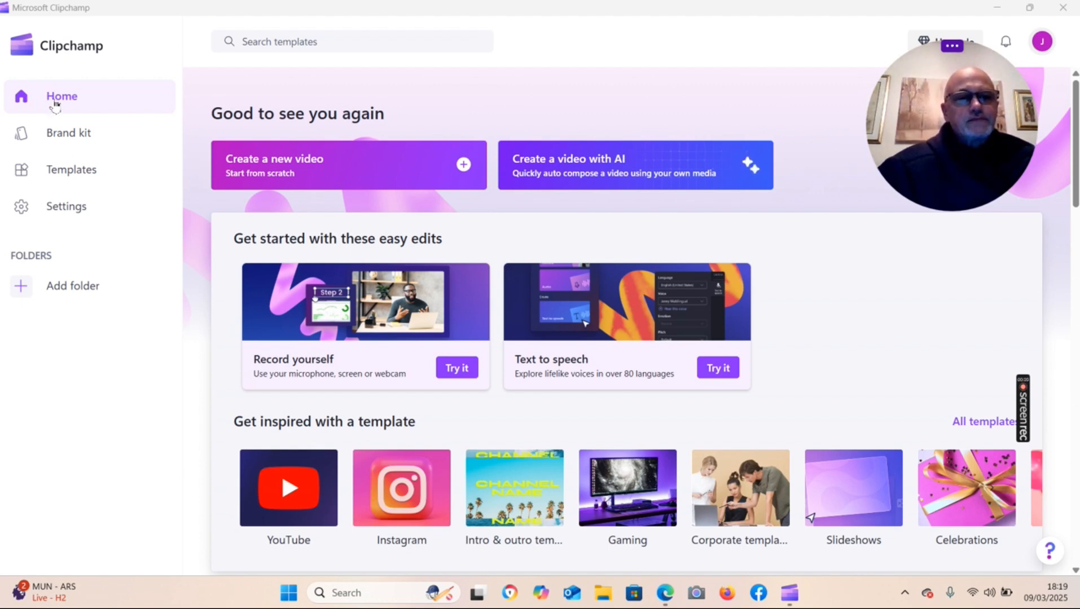
Create a new video from scratch and import the clip WIN_20241021_11_19_09_Pro from the Camera Roll folder.
left_click(357, 160)
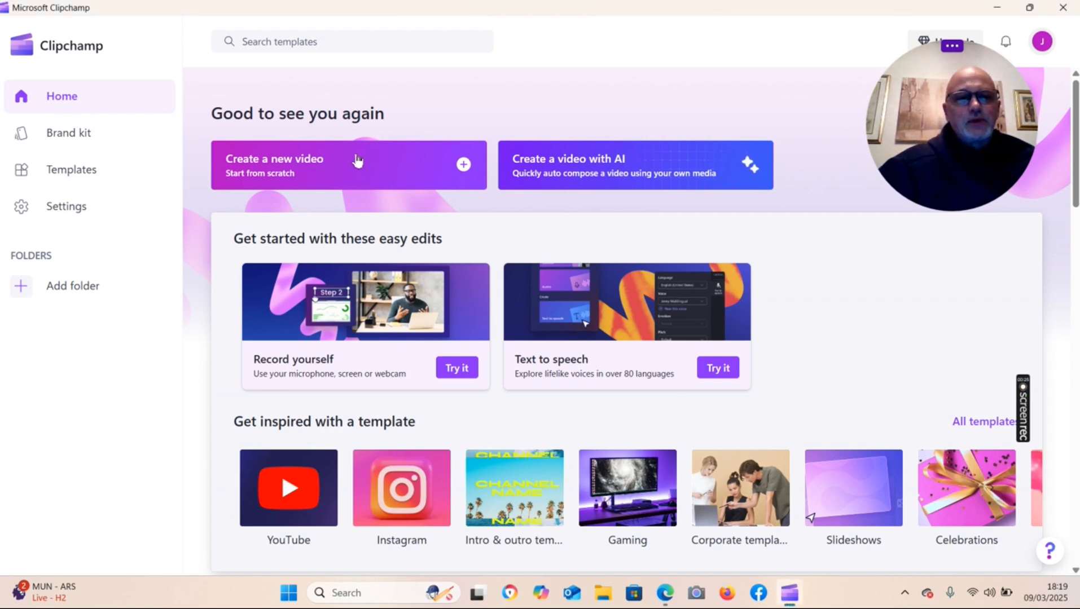
left_click(356, 161)
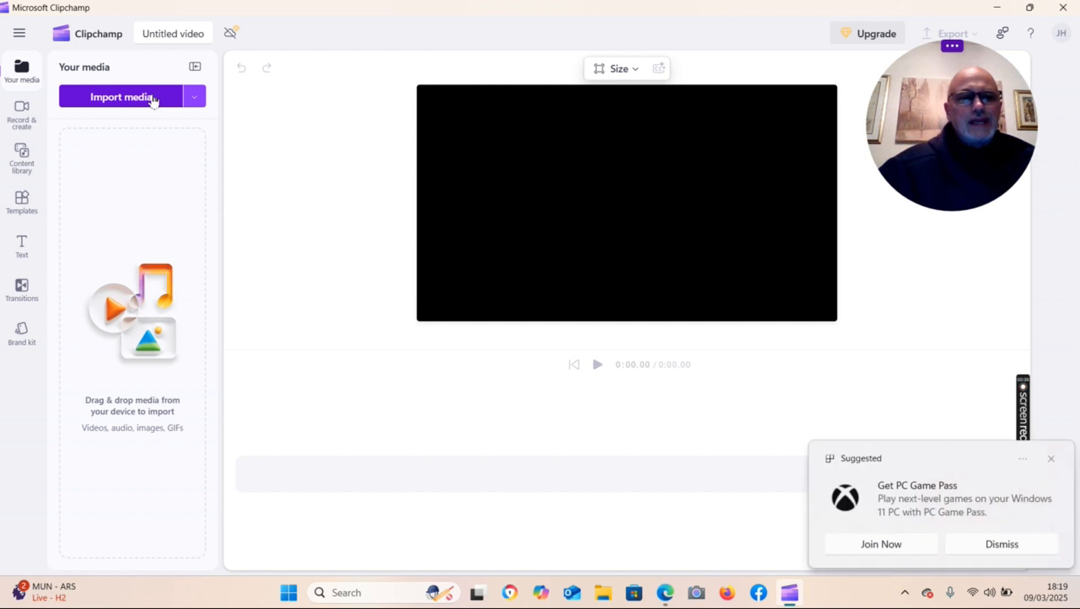
left_click(153, 99)
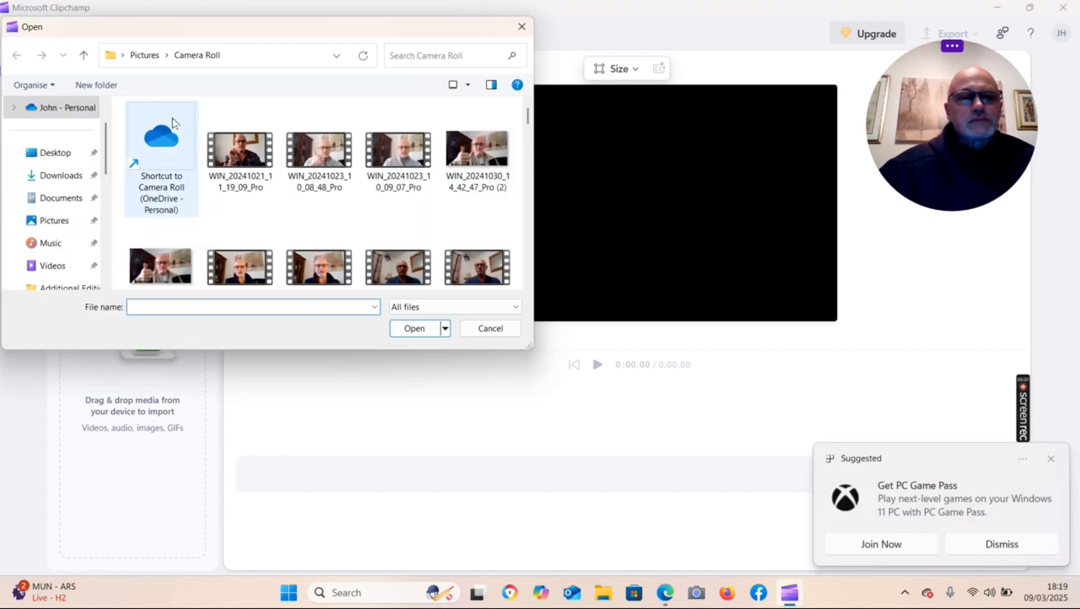
left_click(242, 162)
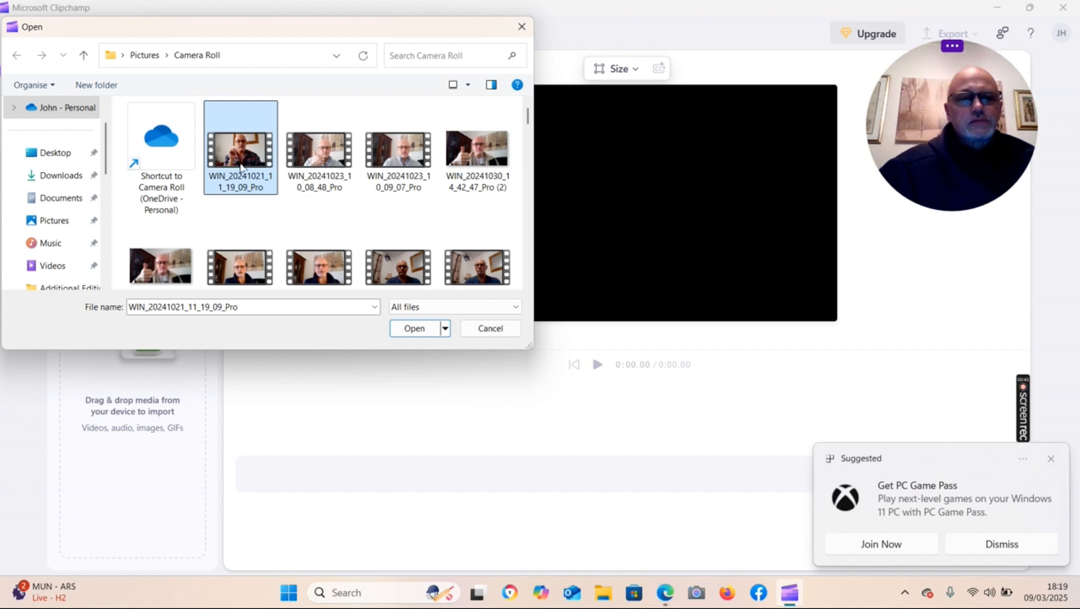
right_click(241, 164)
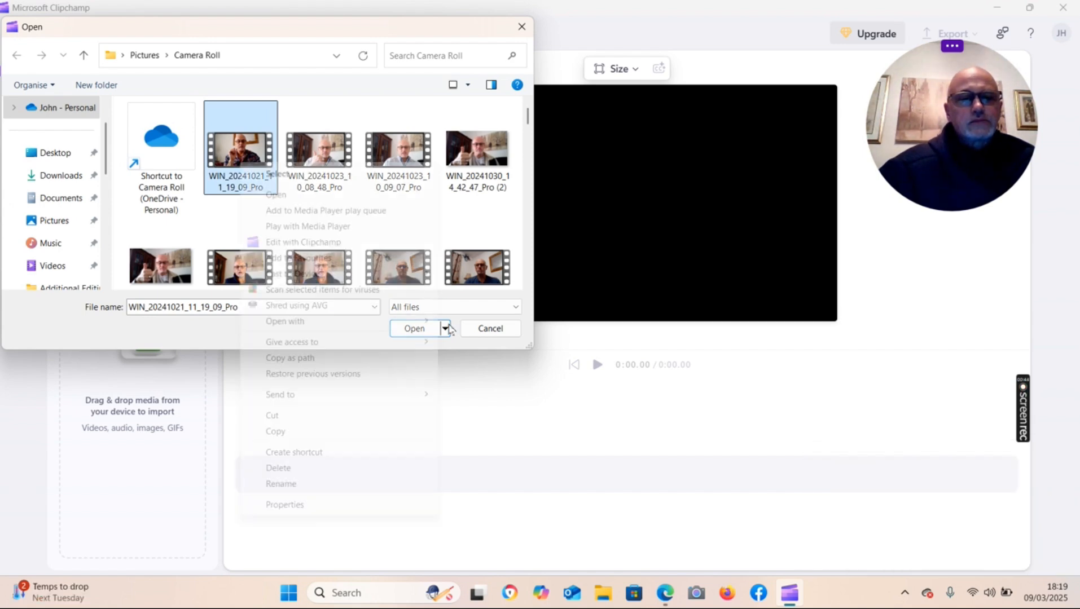
left_click(478, 355)
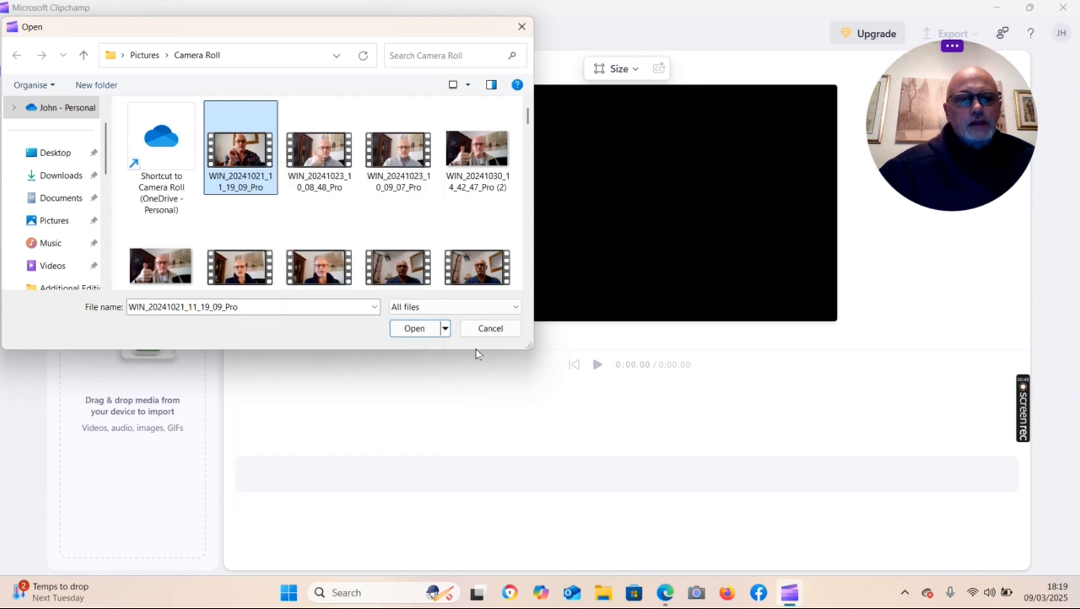
left_click(410, 332)
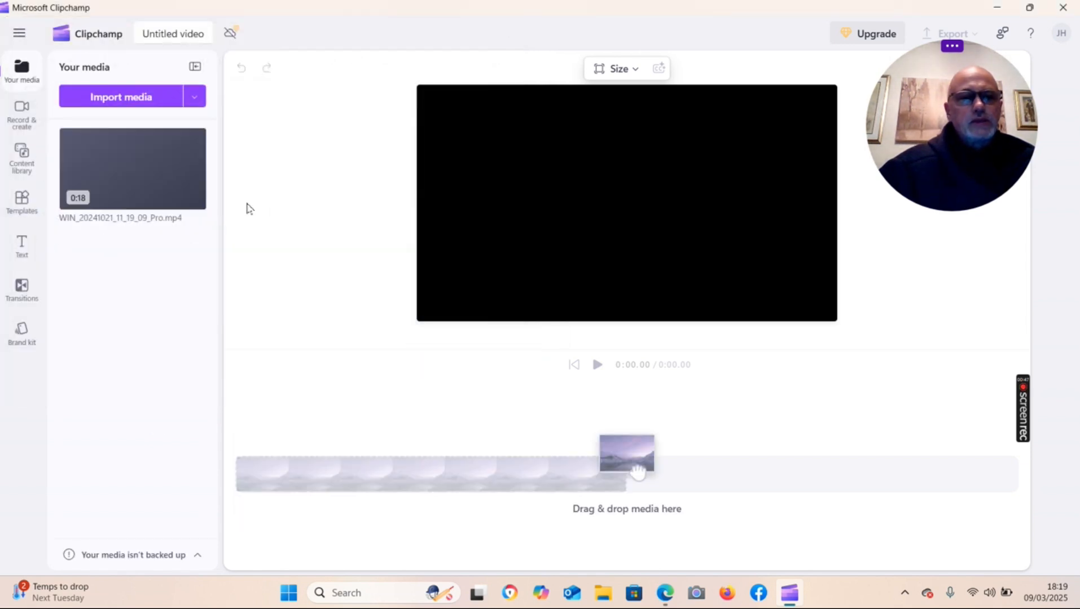
Add the imported clip to the timeline and close the pop-up notifications.
mouse_move(196, 207)
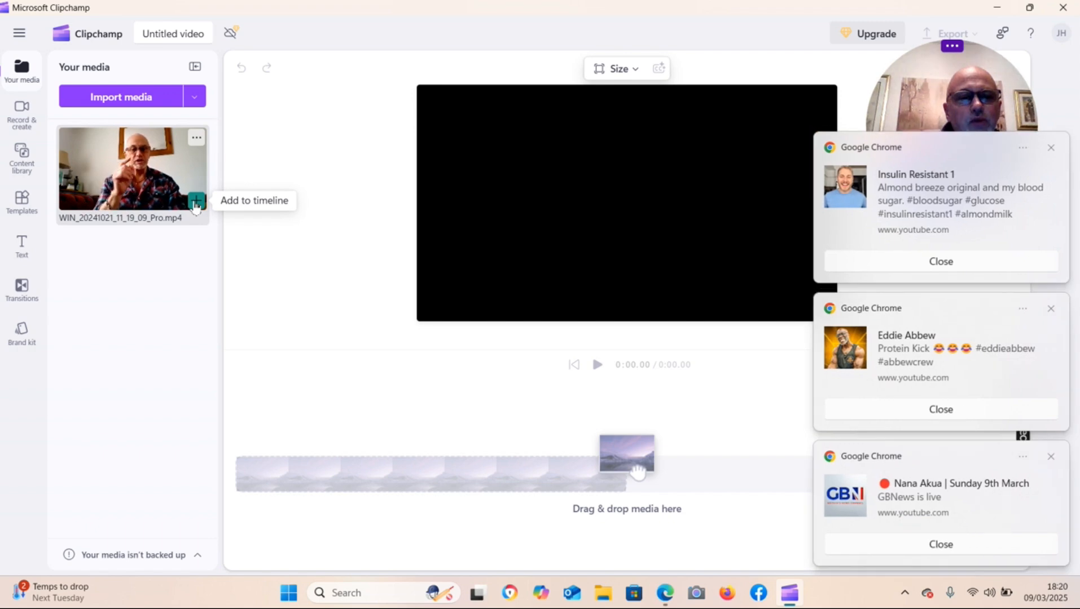
left_click(195, 200)
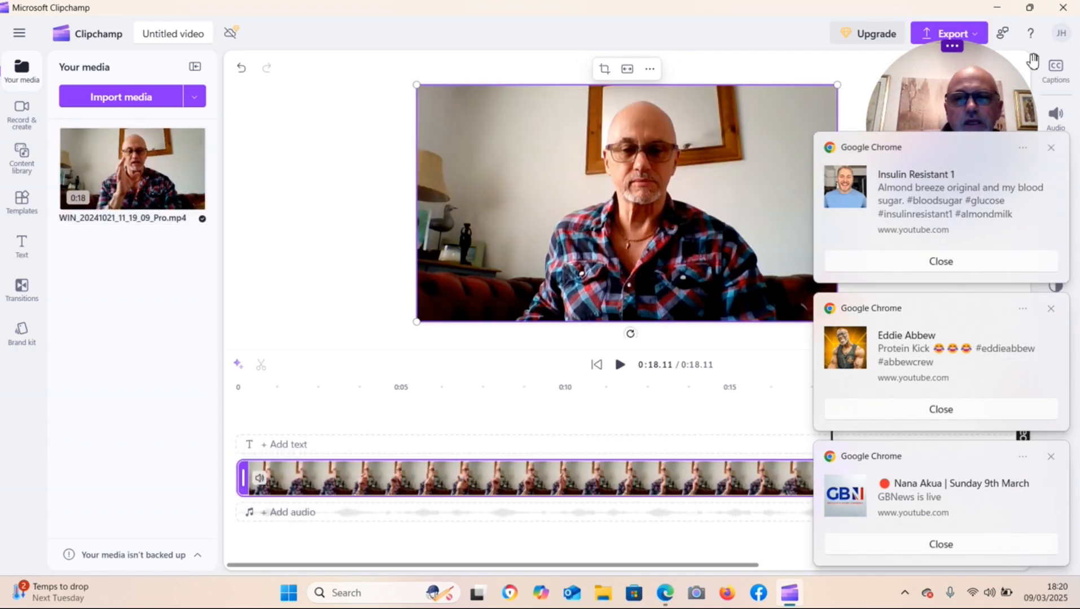
left_click(1052, 149)
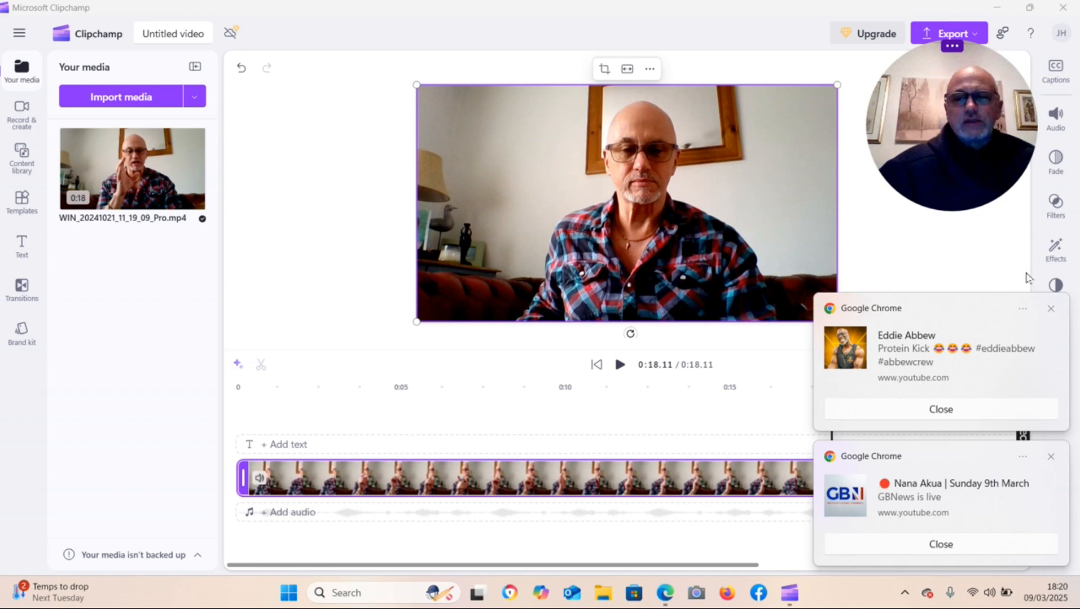
left_click(1052, 310)
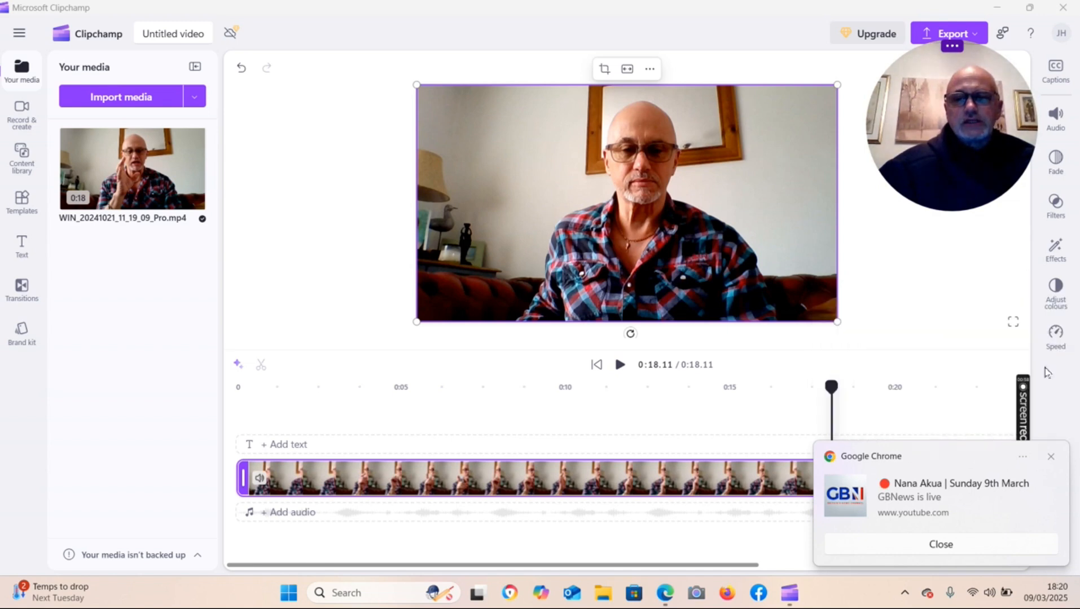
left_click(1049, 458)
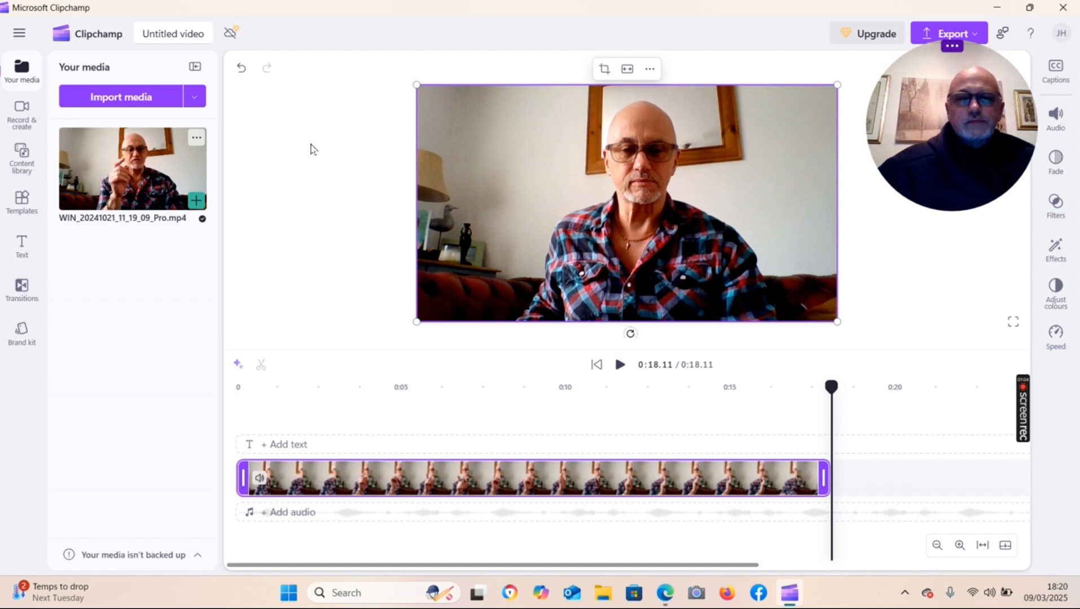
Crop the clip's left and right edges to frame the person in the centre.
left_click(604, 74)
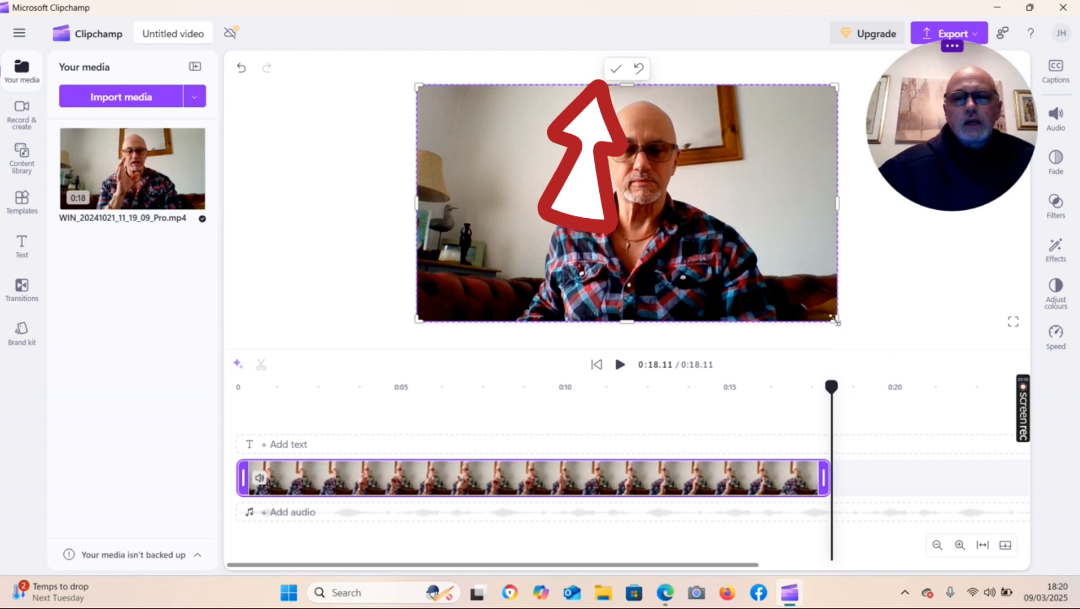
mouse_move(835, 319)
left_mouse_down()
mouse_move(807, 287)
mouse_move(613, 233)
mouse_move(839, 304)
mouse_move(843, 335)
mouse_move(836, 330)
left_mouse_up()
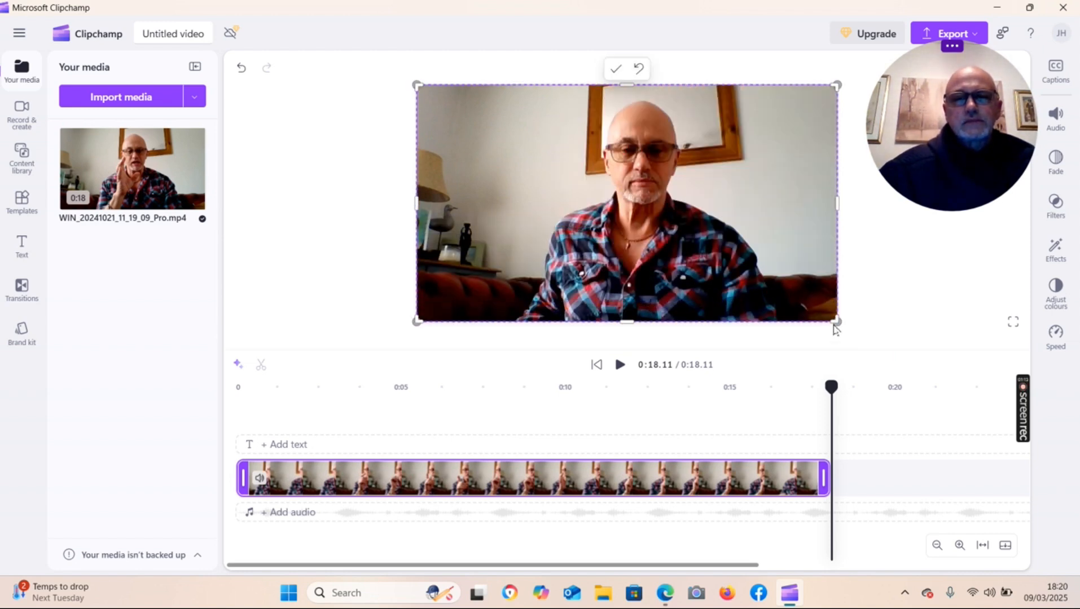
left_click_drag(841, 203, 771, 221)
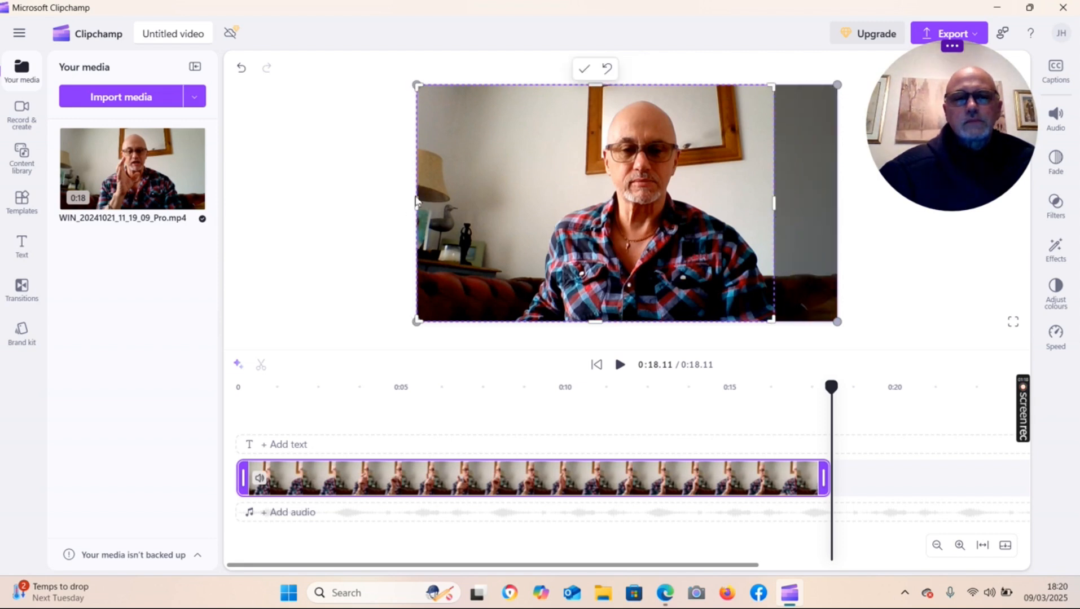
left_click_drag(417, 206, 512, 215)
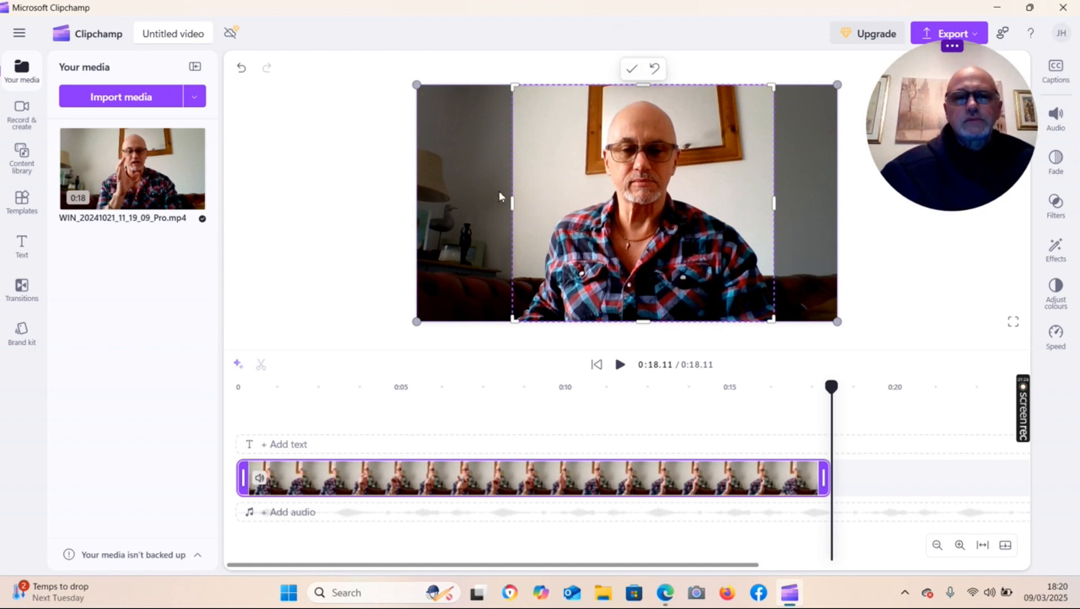
left_click(632, 70)
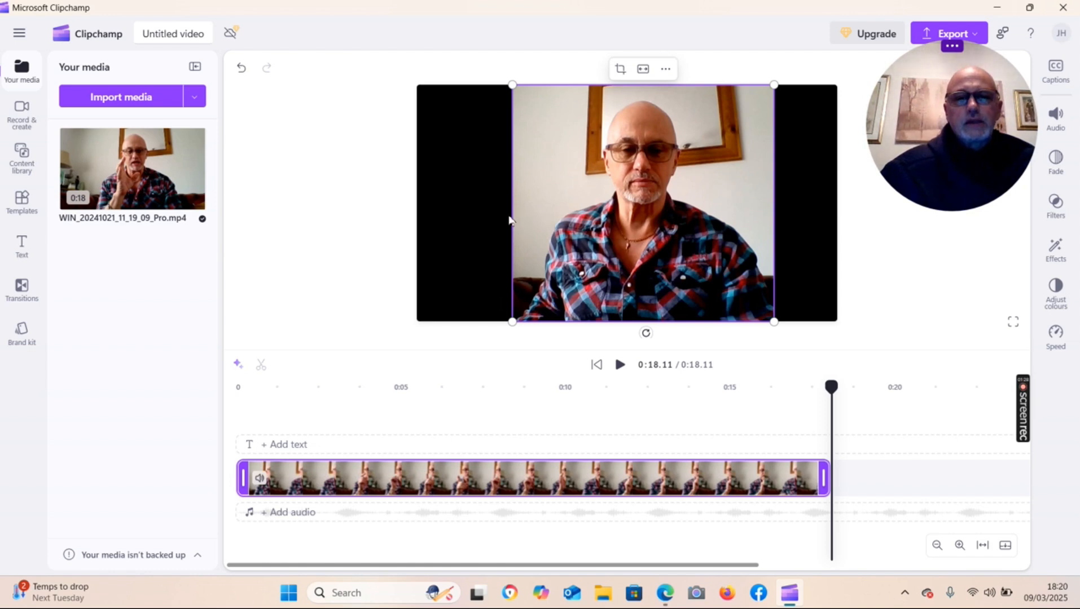
Enlarge the cropped clip to fill the frame and move it down to centre the face.
left_click_drag(511, 321, 318, 326)
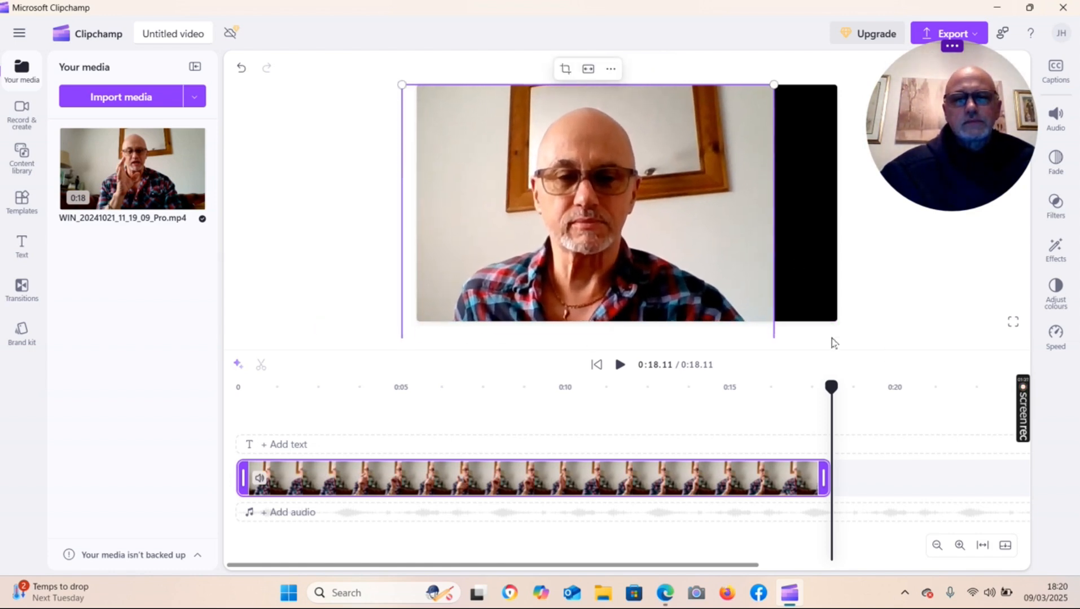
left_click_drag(781, 90, 873, 85)
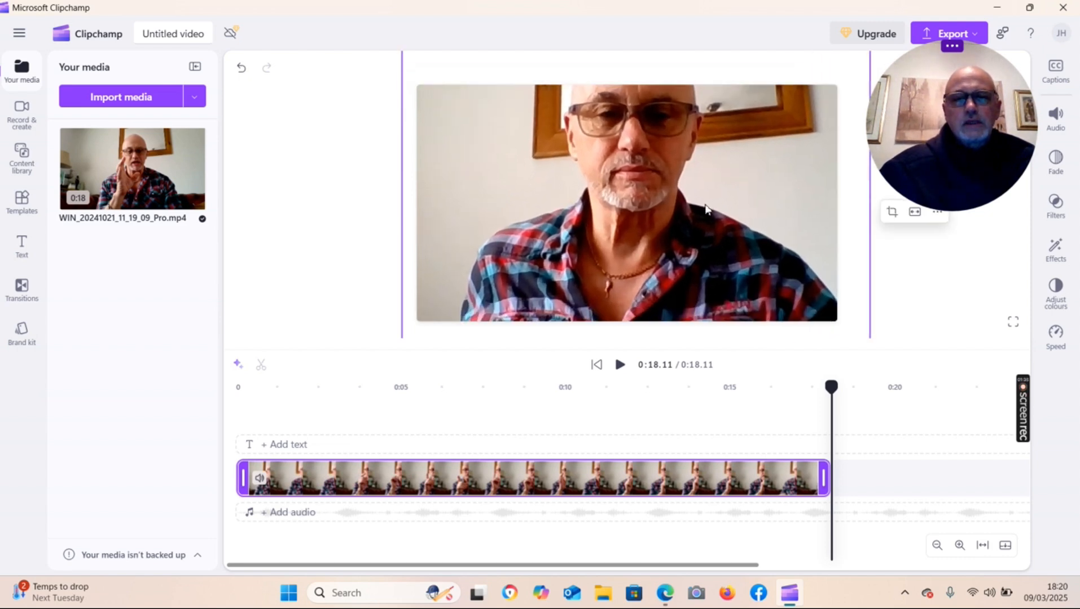
left_click_drag(705, 209, 703, 280)
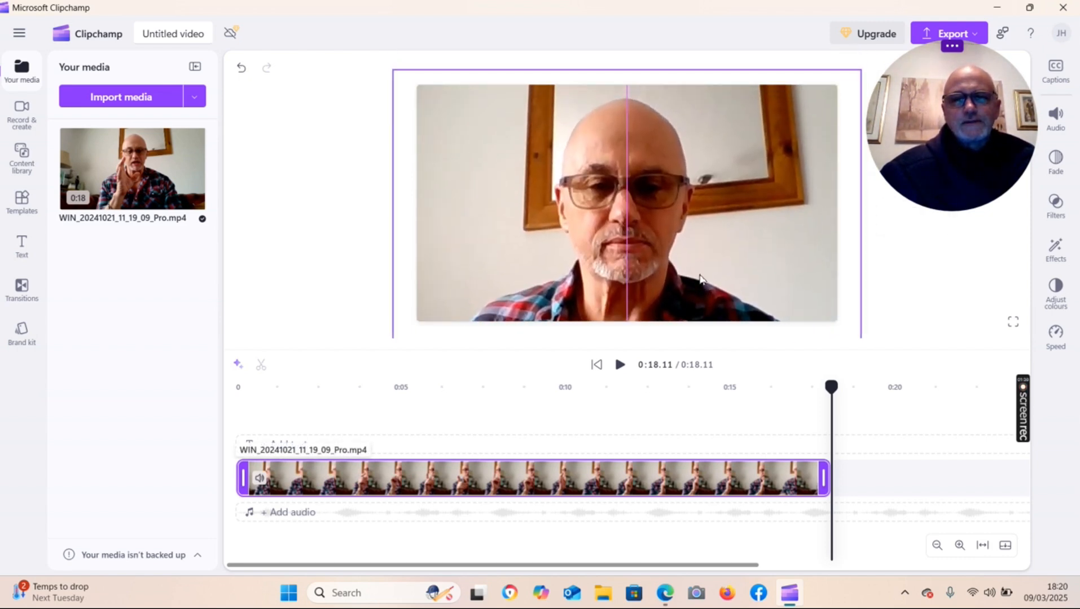
left_click(962, 244)
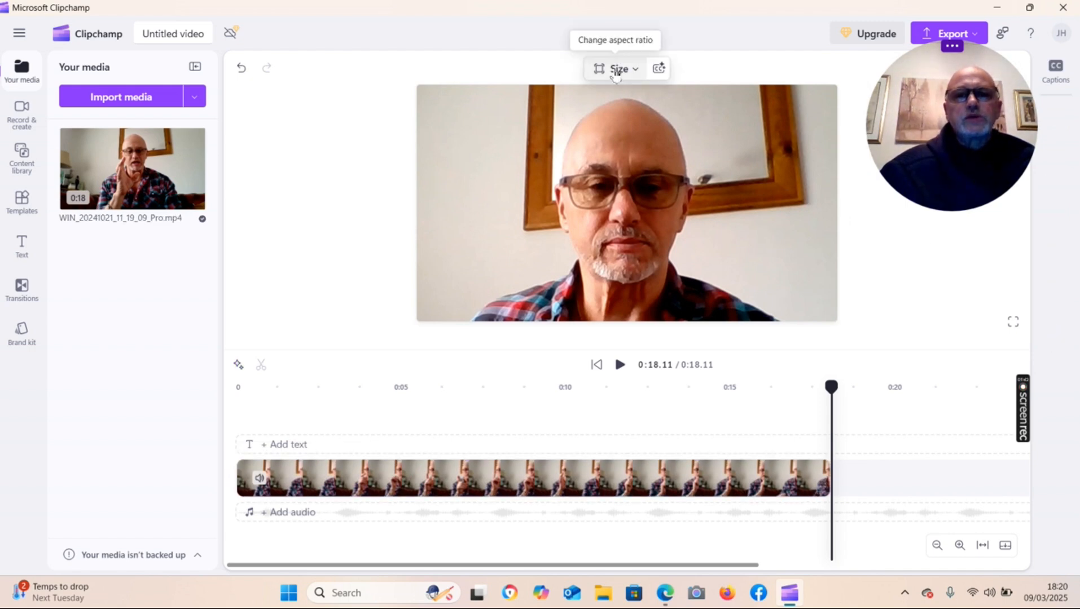
Change the video's aspect ratio to Vertical 9:16.
left_click(633, 70)
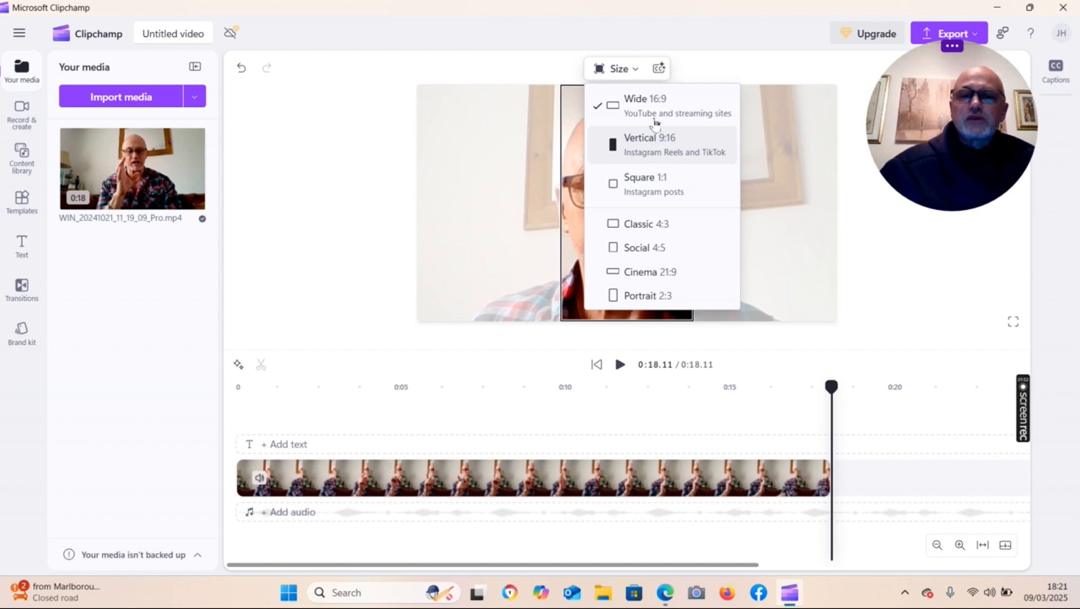
left_click(637, 71)
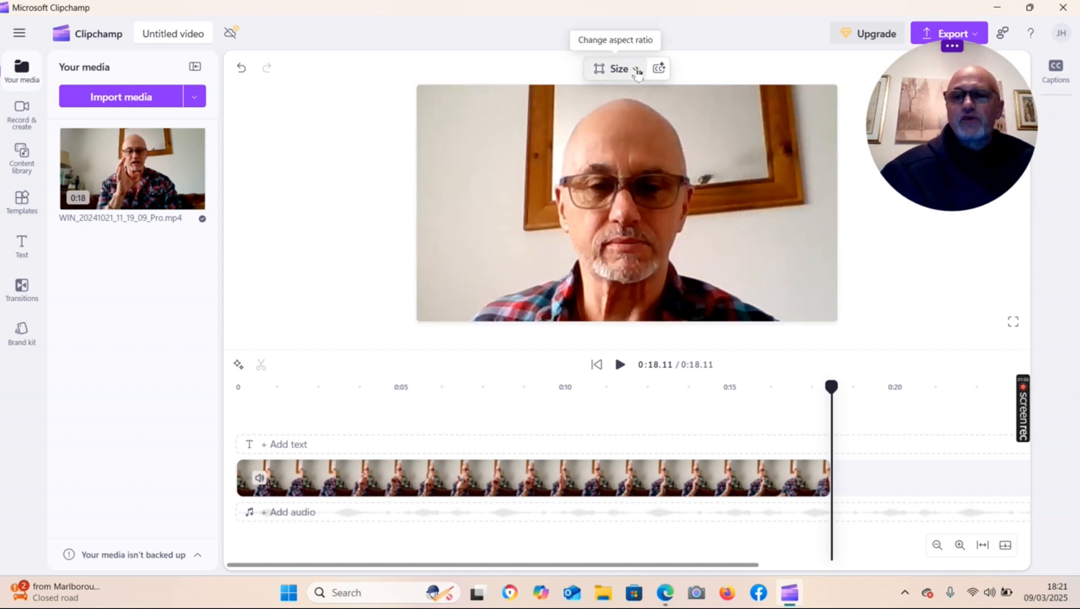
left_click(637, 71)
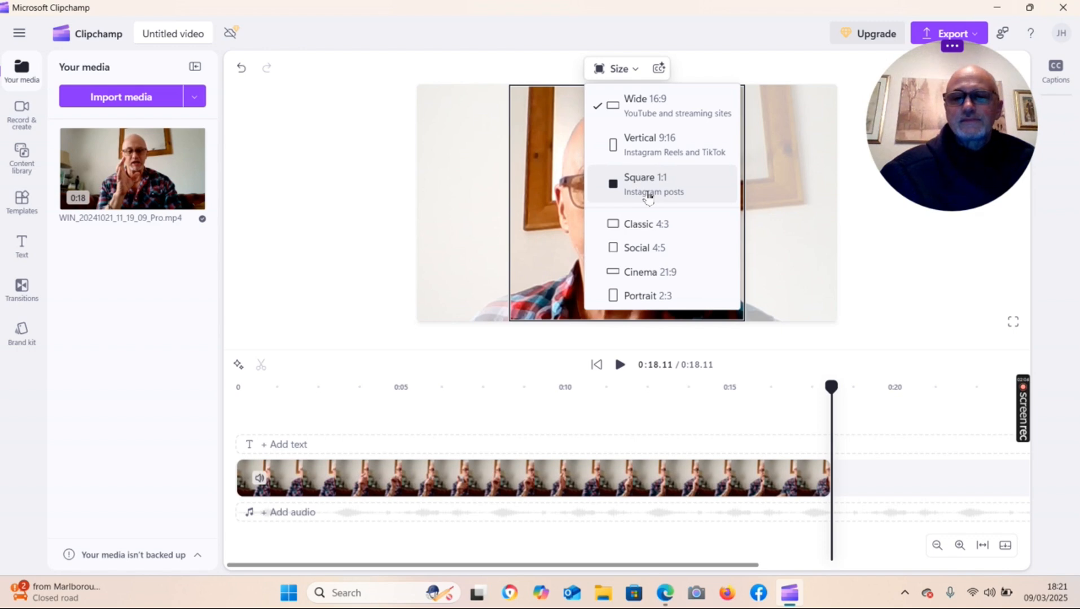
left_click(911, 284)
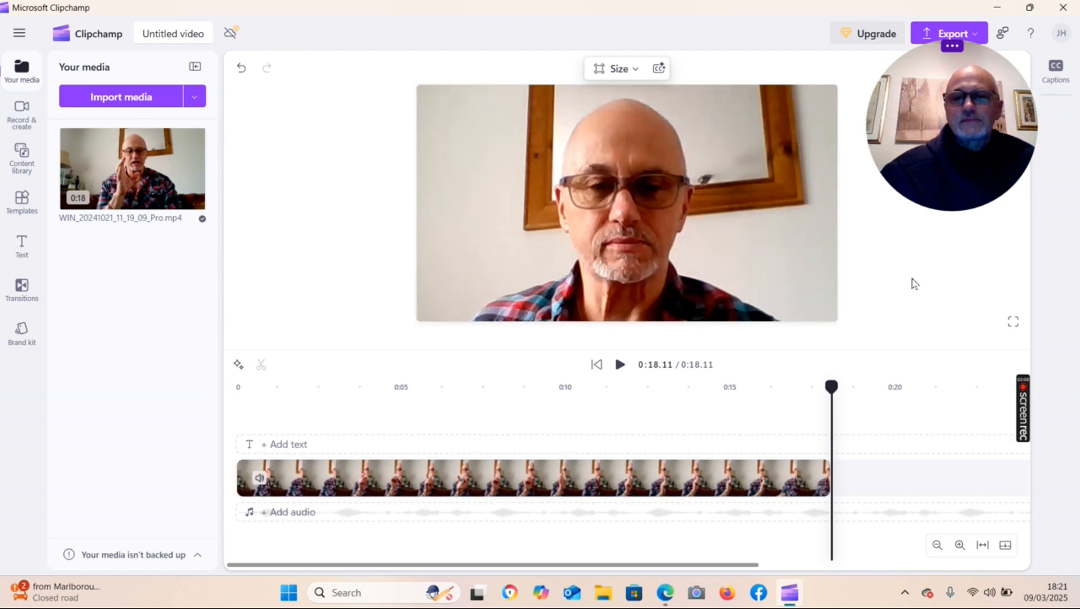
left_click(620, 69)
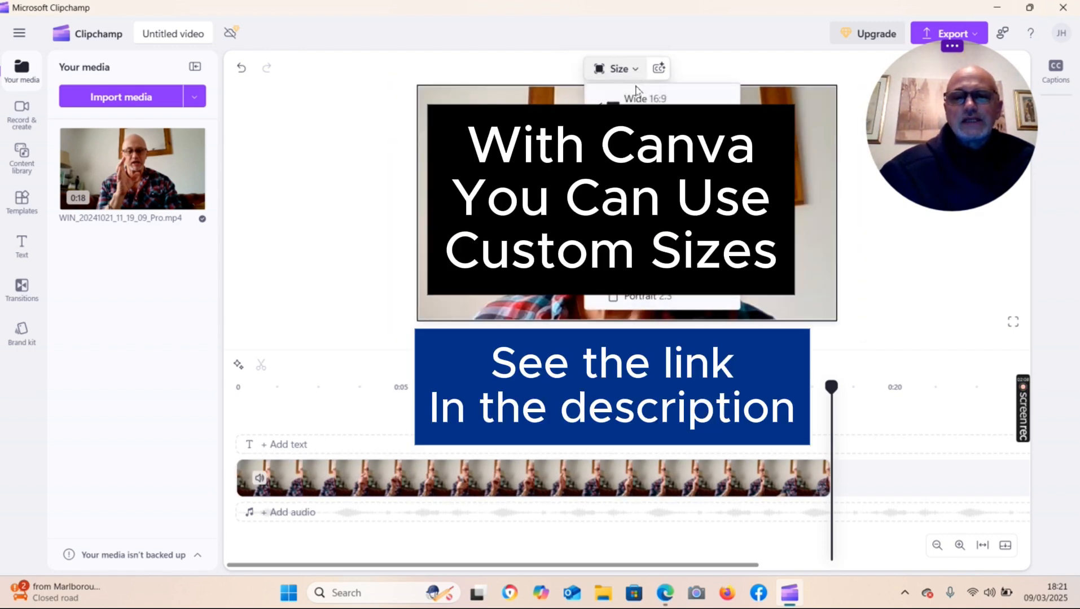
left_click(641, 99)
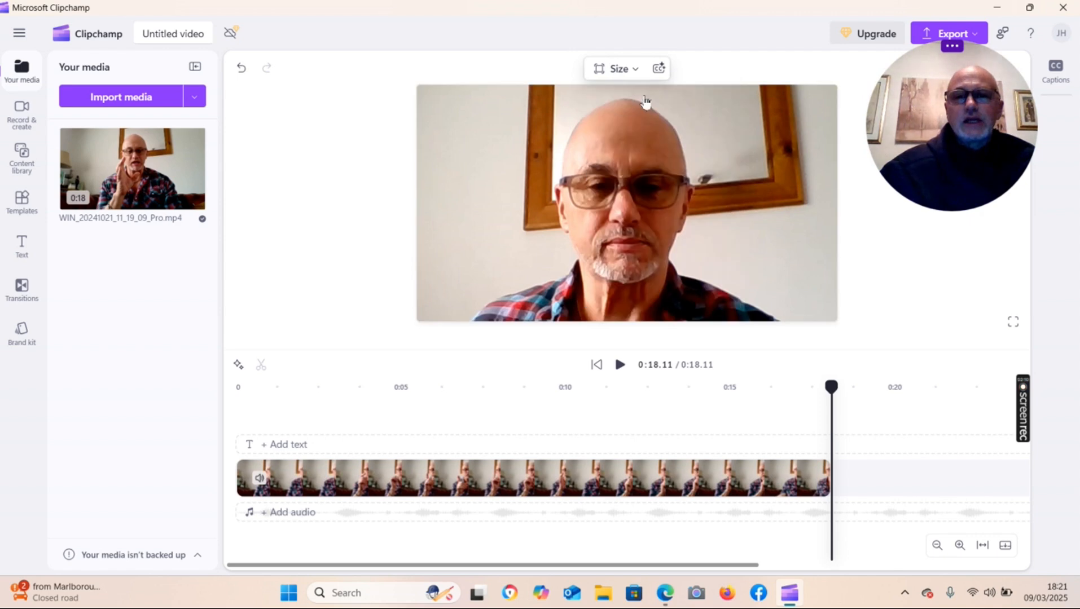
left_click(643, 71)
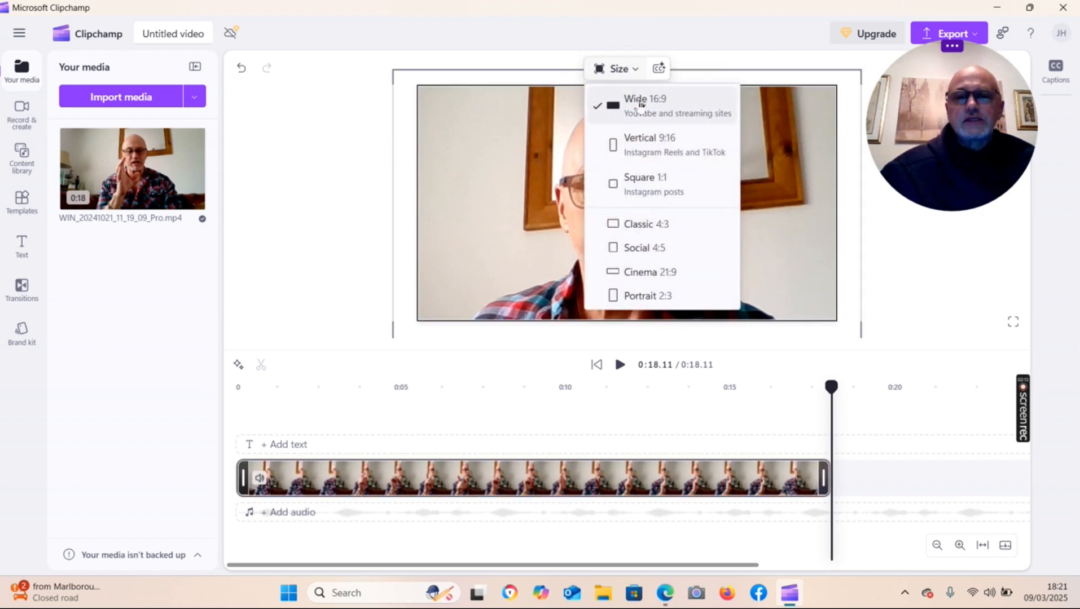
left_click(632, 145)
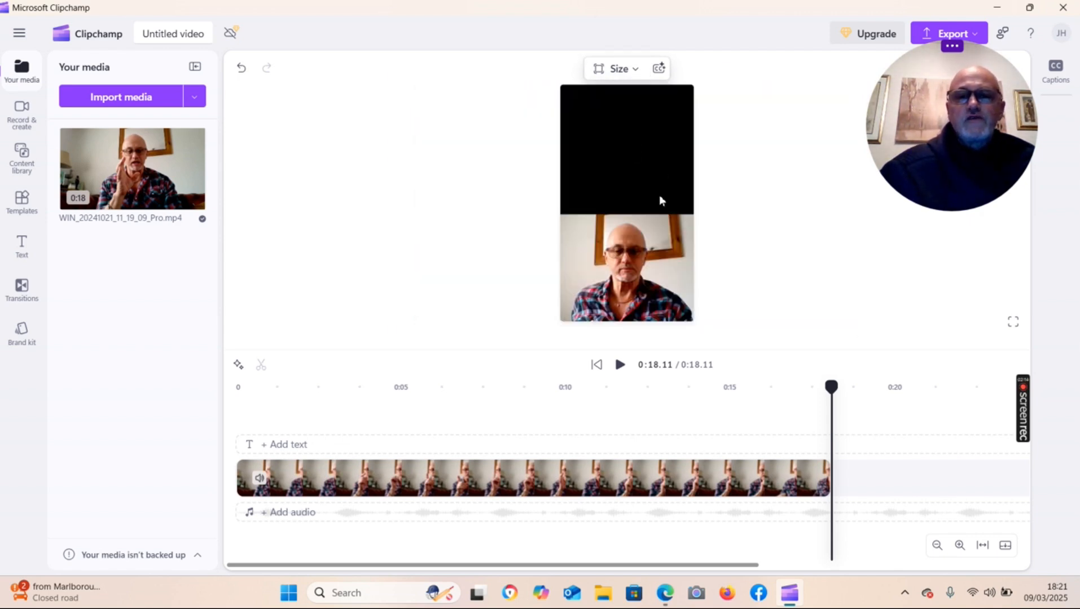
Enlarge and reposition the clip so it fills the vertical 9:16 frame.
left_click_drag(653, 255, 650, 150)
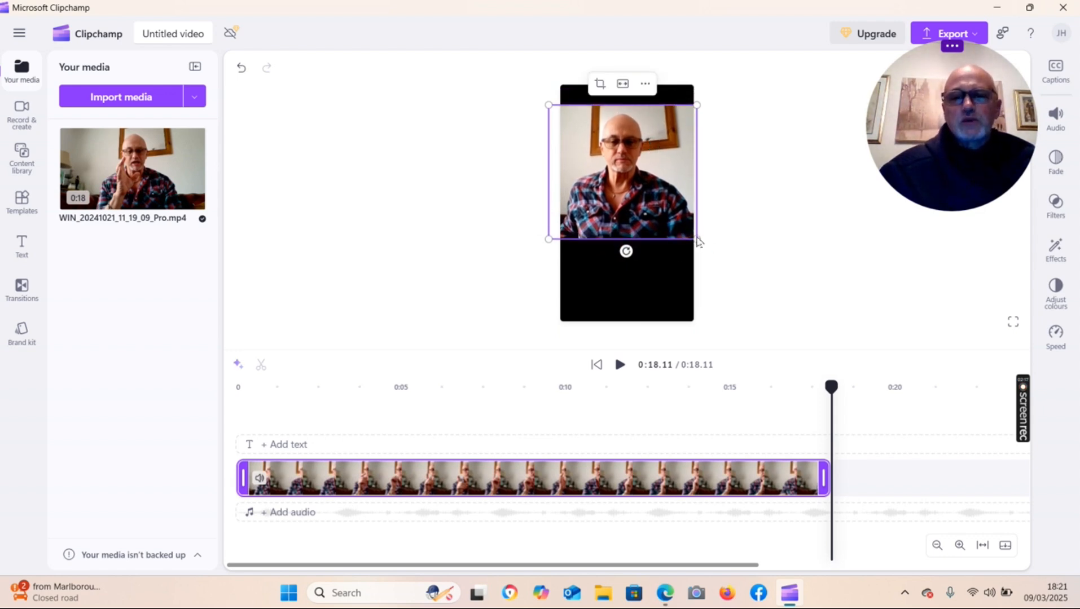
left_click_drag(695, 241, 861, 407)
left_click_drag(667, 274, 582, 237)
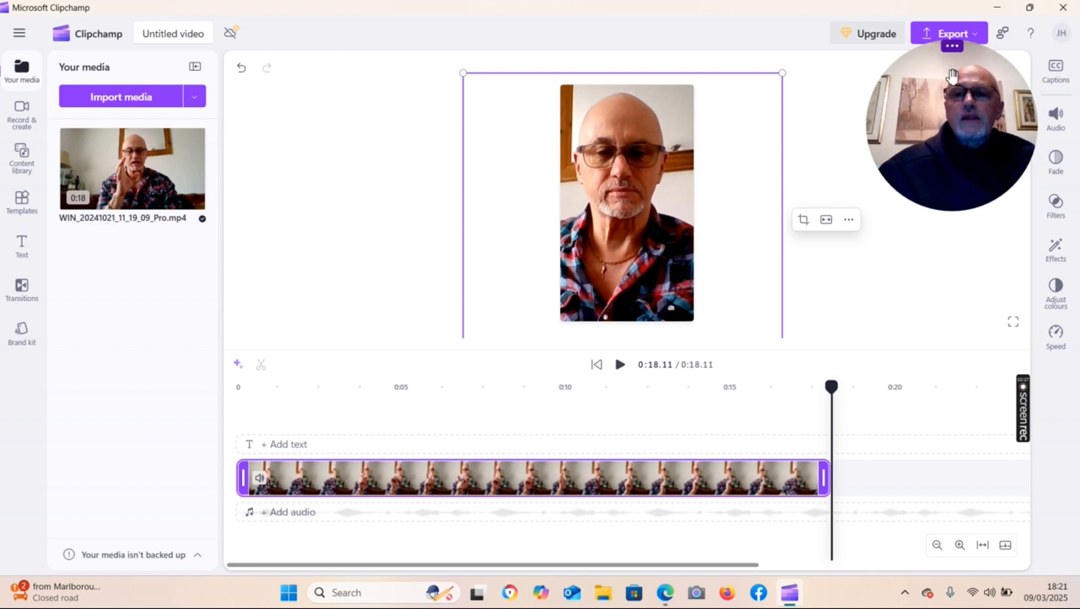
left_click_drag(977, 56, 953, 145)
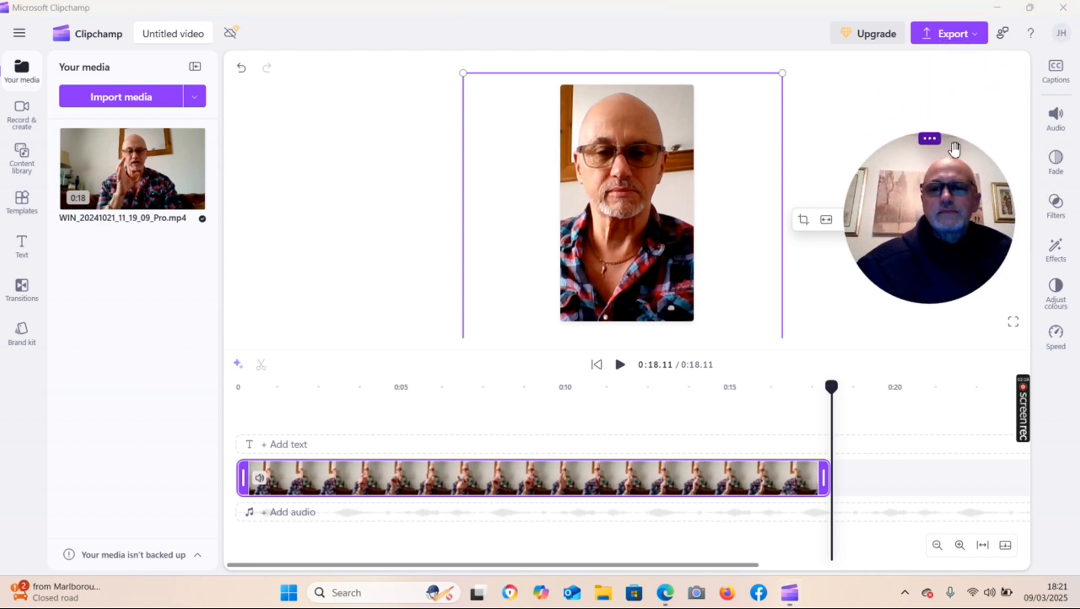
Export the video at 1080p quality.
left_click(966, 38)
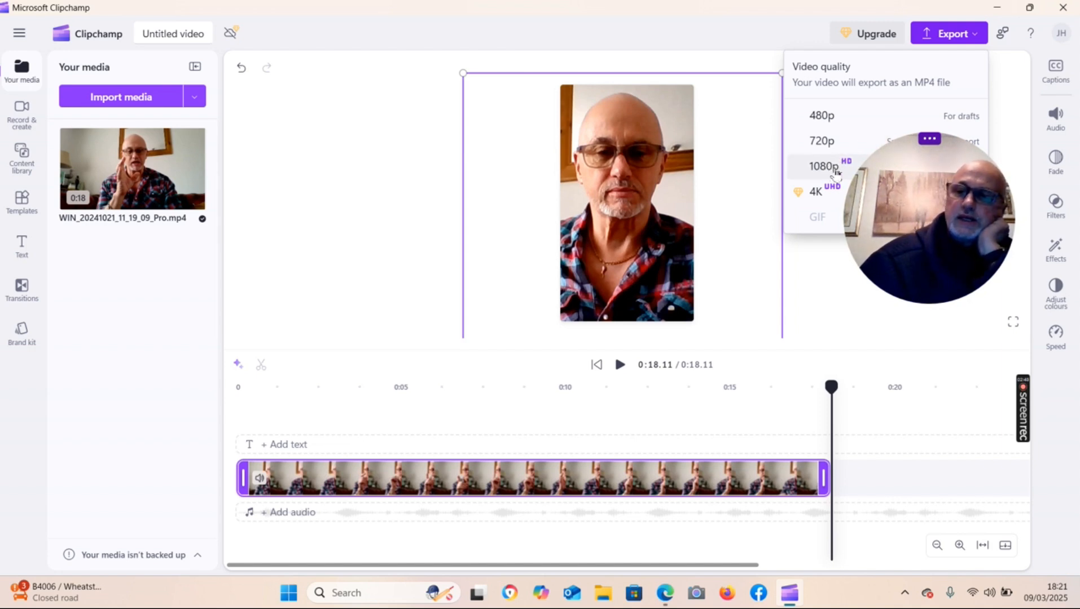
left_click(837, 168)
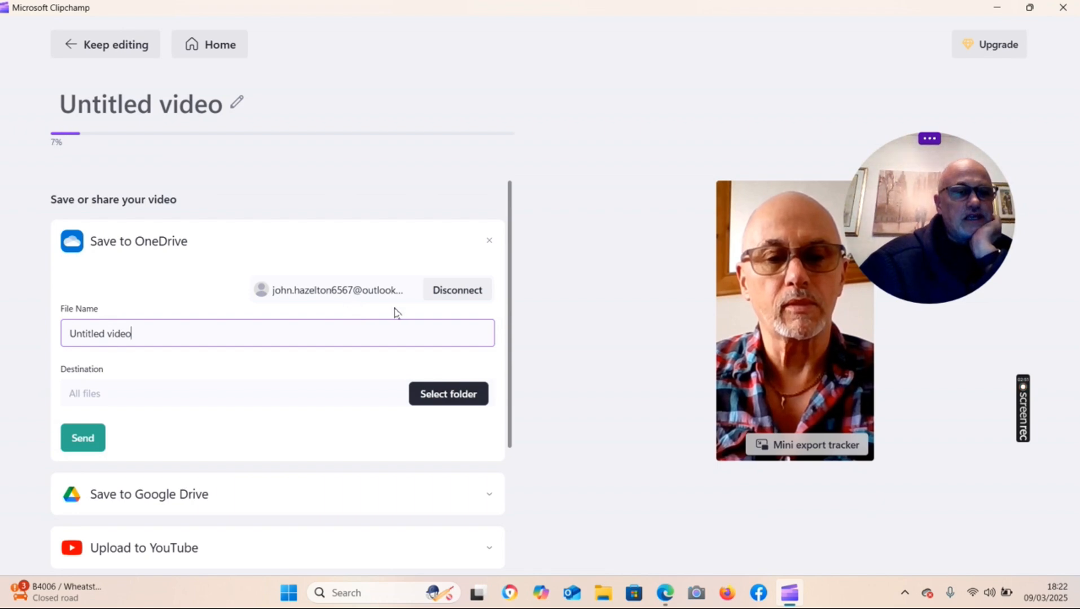
scroll(415, 328, "down", 3)
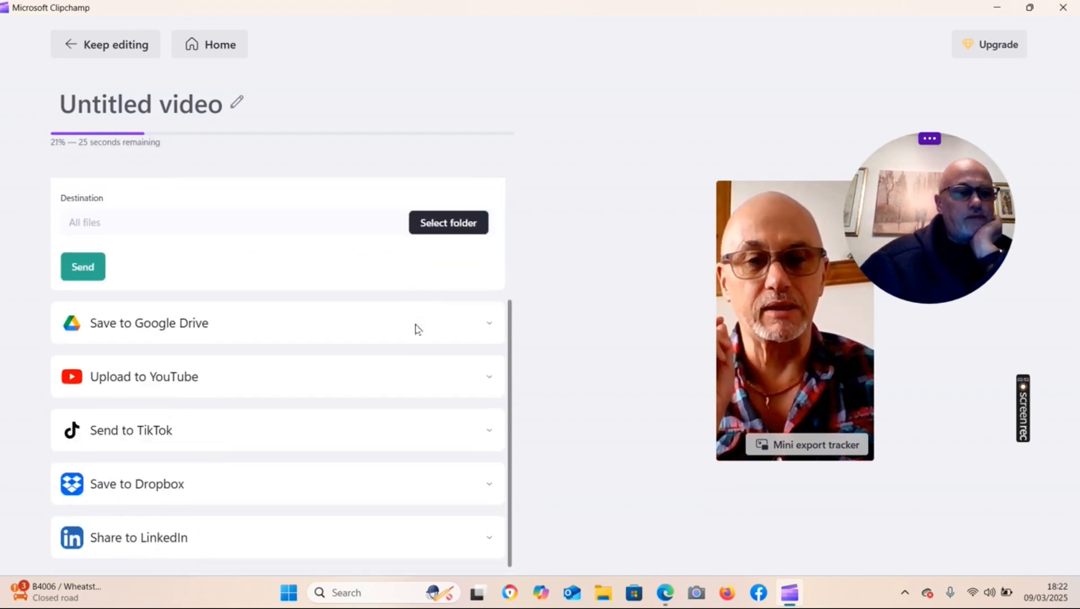
scroll(414, 328, "up", 3)
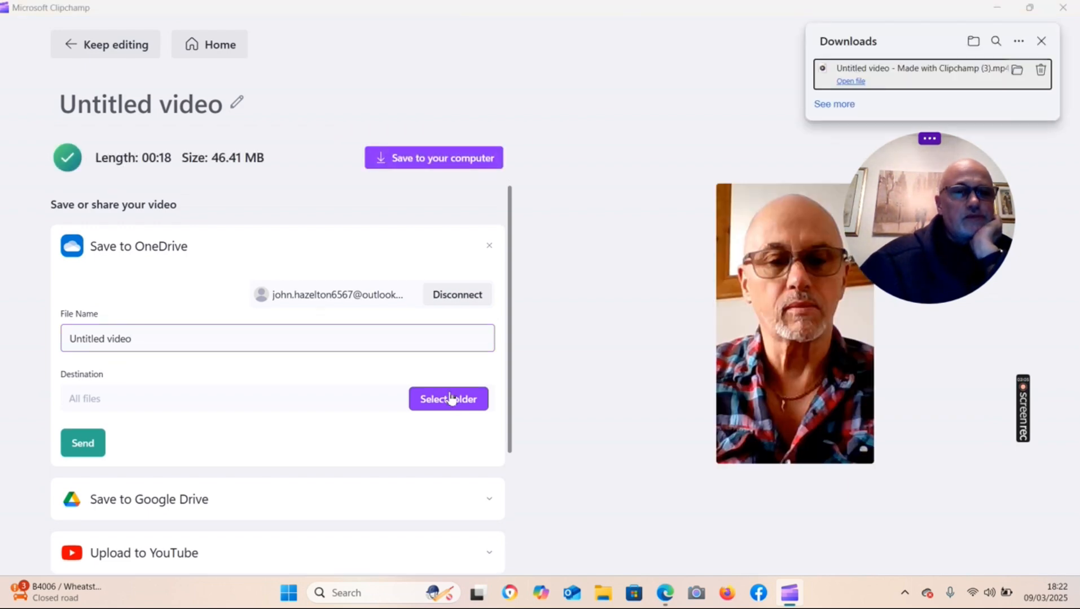
Save the exported video to the computer in the Upload folder.
left_click(449, 160)
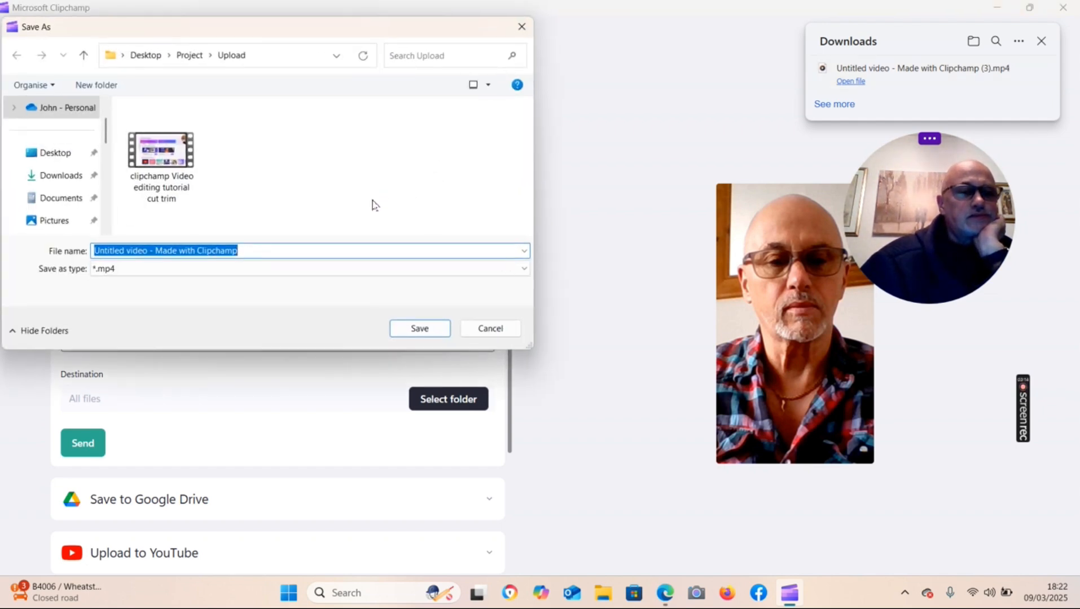
right_click(302, 189)
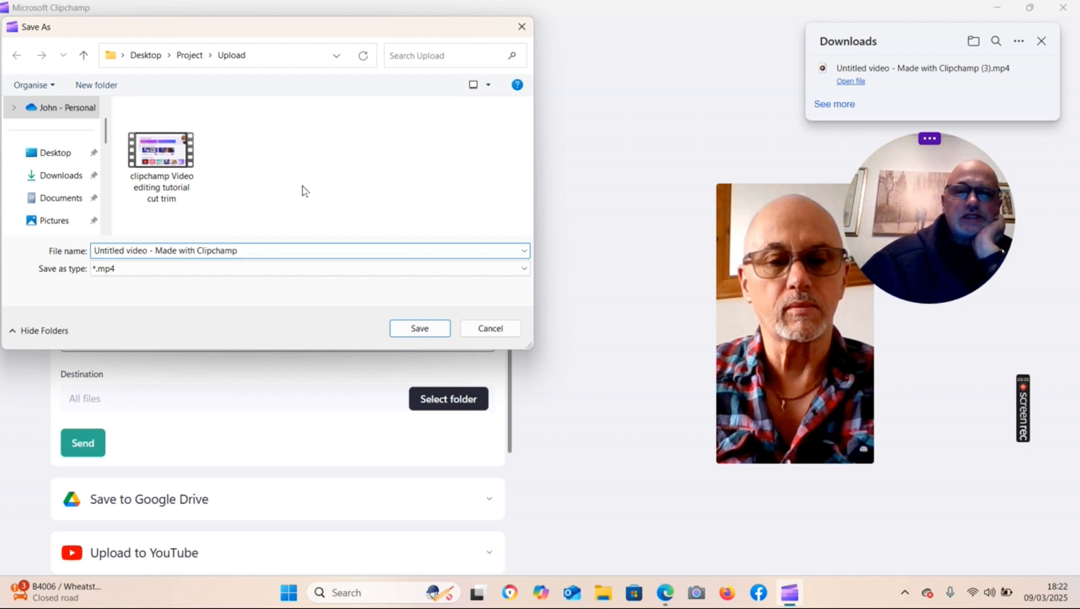